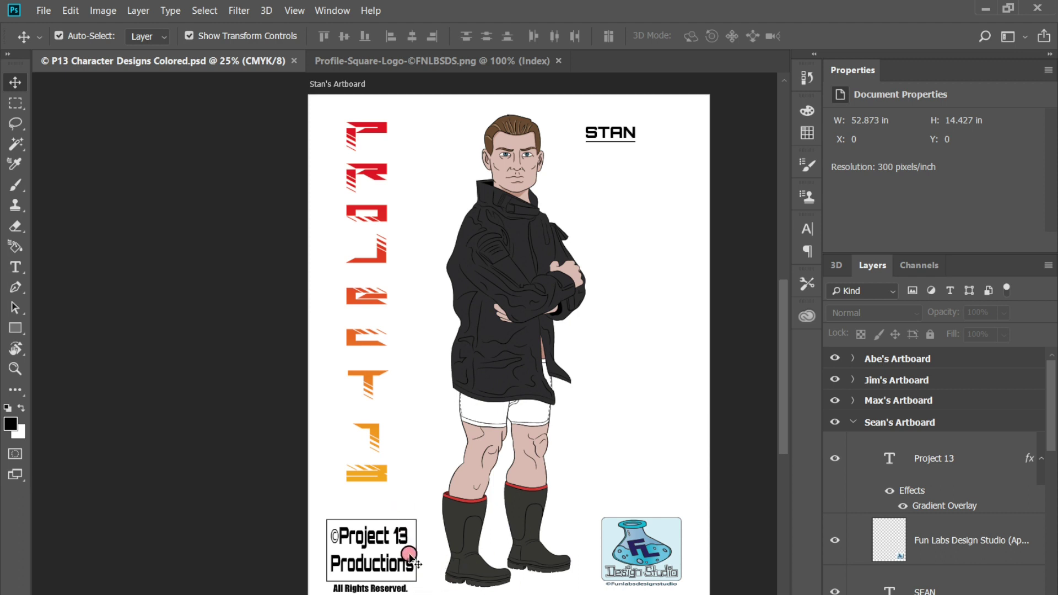
# Examine the line work and flat colours of Stan's character design up close, from the face and jacket down to the boots.
pyautogui.hotkey('ctrl', '+')
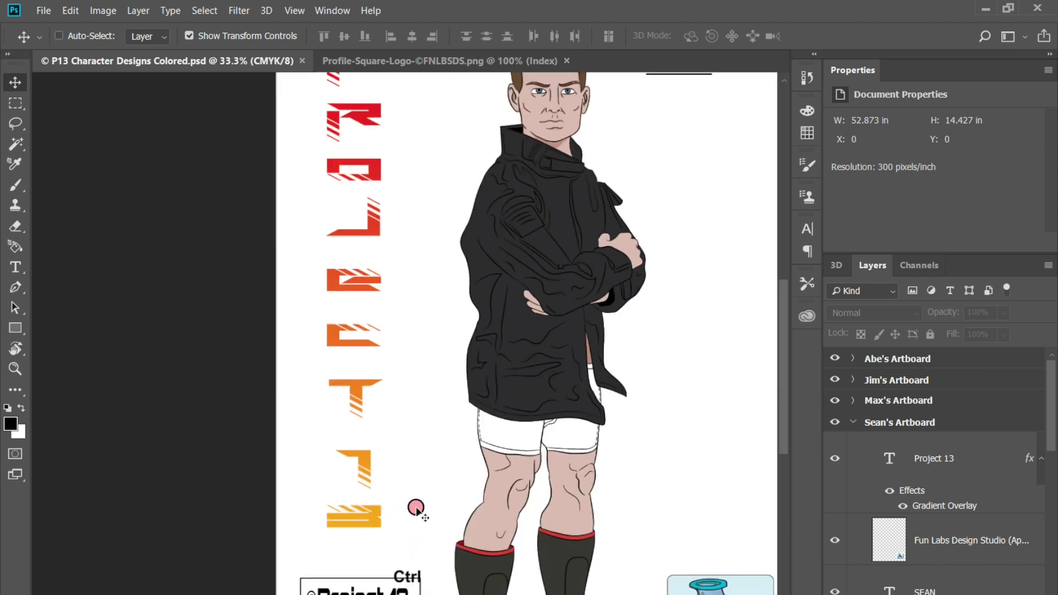
pyautogui.hotkey('ctrl', '+')
pyautogui.hotkey('ctrl', '+')
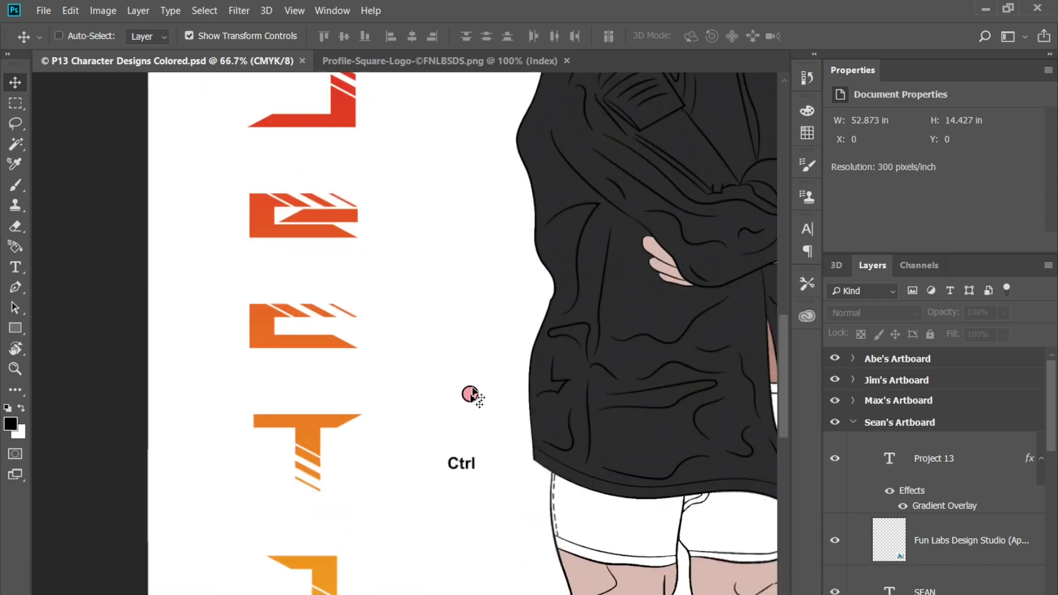
pyautogui.moveTo(517, 106); pyautogui.dragTo(317, 445)
pyautogui.moveTo(341, 297); pyautogui.dragTo(280, 325)
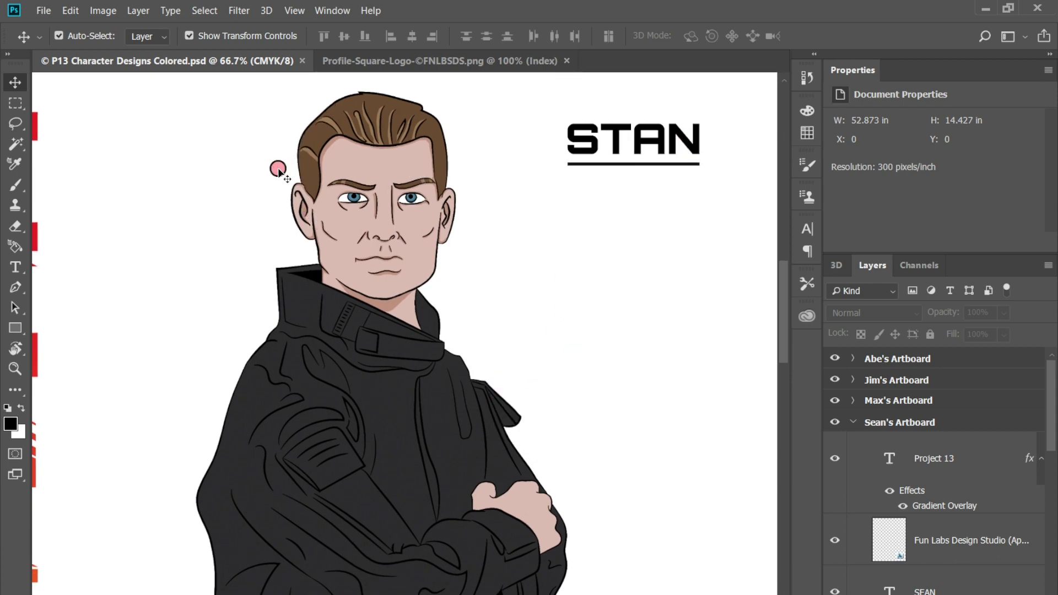
pyautogui.moveTo(579, 486); pyautogui.dragTo(590, 303)
pyautogui.moveTo(580, 459); pyautogui.dragTo(413, 329)
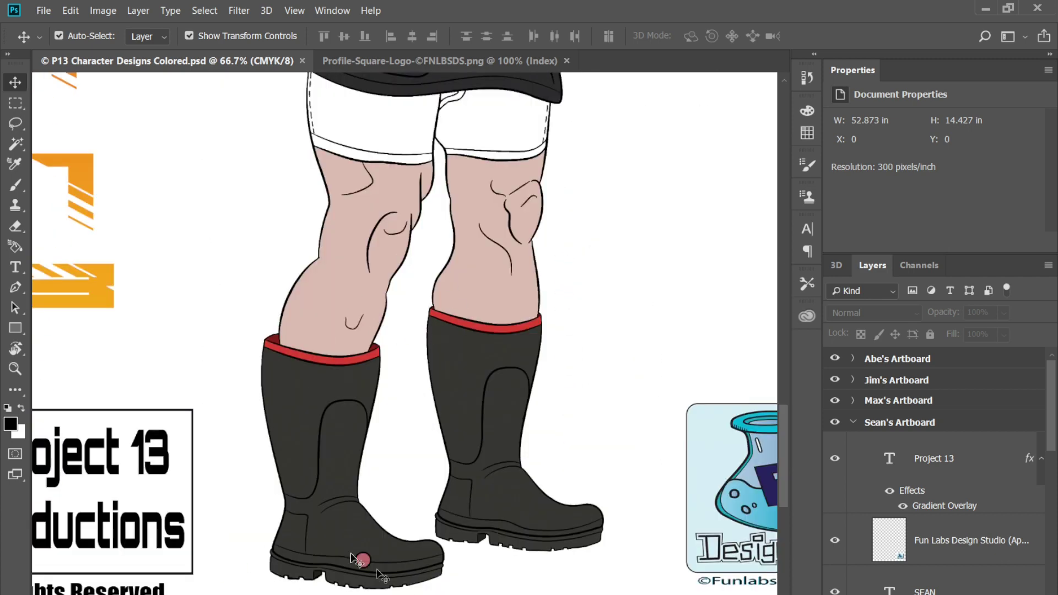
pyautogui.click(527, 310)
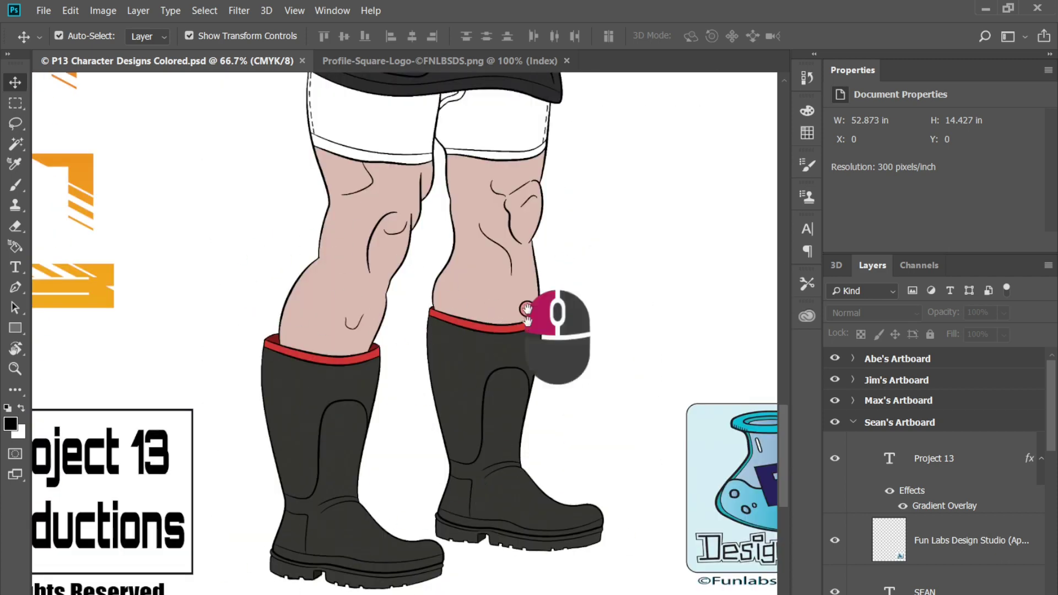
pyautogui.moveTo(527, 309); pyautogui.dragTo(539, 489)
pyautogui.moveTo(560, 258); pyautogui.dragTo(544, 404)
pyautogui.moveTo(546, 441); pyautogui.dragTo(539, 426)
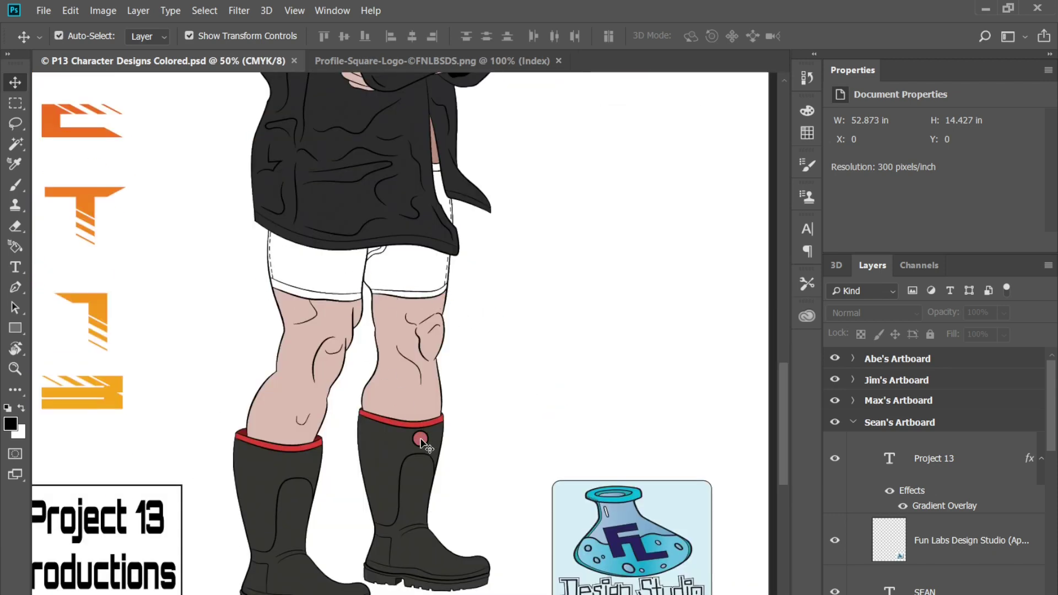
# Review Stan's whole figure at reduced magnification, covering the jacket, head, legs and the branding on his artboard.
pyautogui.moveTo(518, 319); pyautogui.dragTo(509, 435)
pyautogui.moveTo(524, 258); pyautogui.dragTo(532, 449)
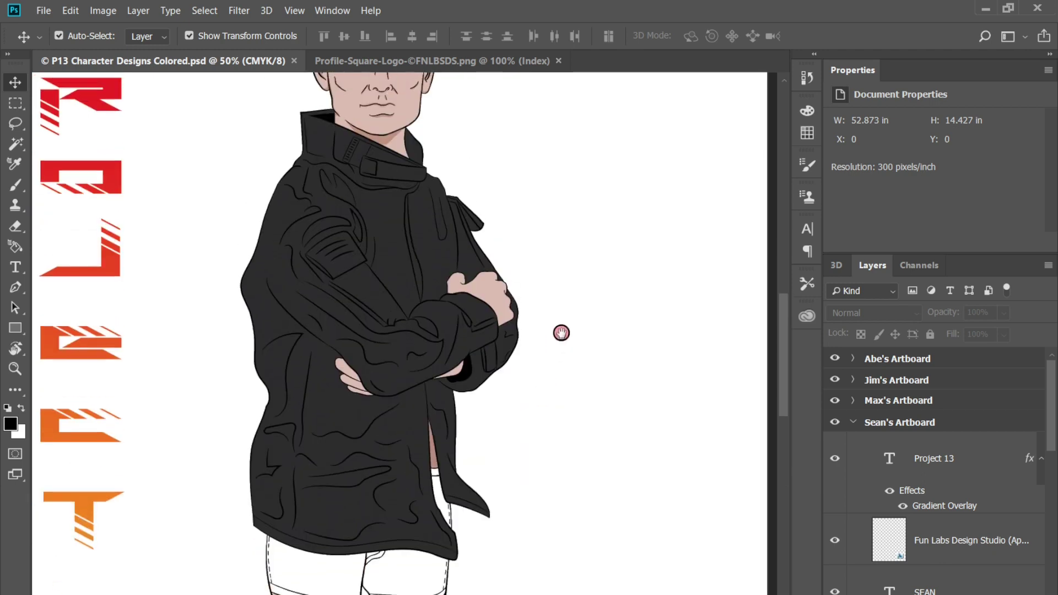
pyautogui.moveTo(562, 333); pyautogui.dragTo(571, 462)
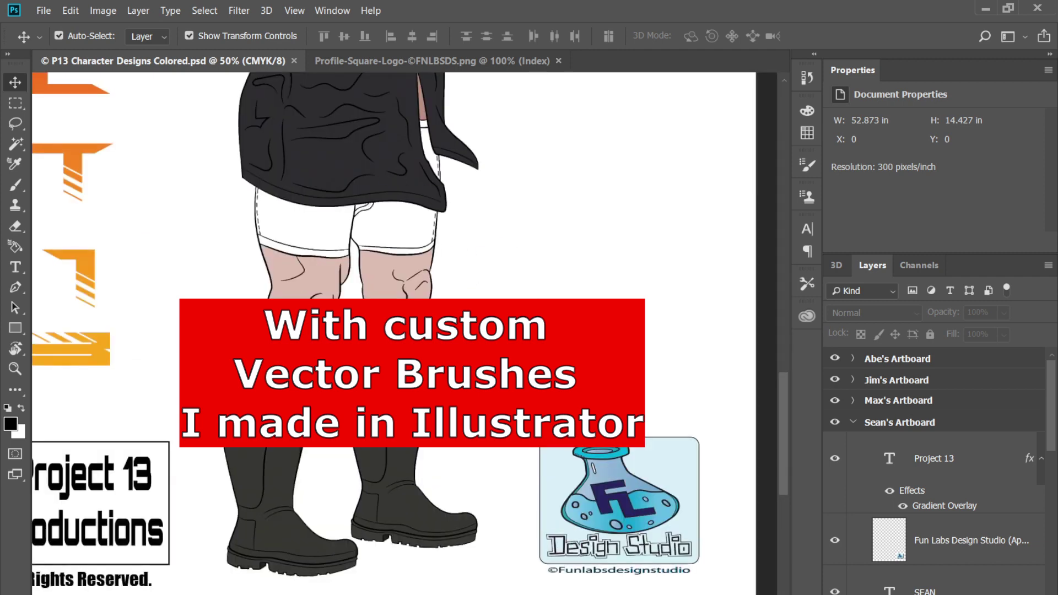
pyautogui.moveTo(384, 268); pyautogui.dragTo(395, 444)
pyautogui.moveTo(421, 230); pyautogui.dragTo(431, 380)
pyautogui.scroll(4, 431, 380)
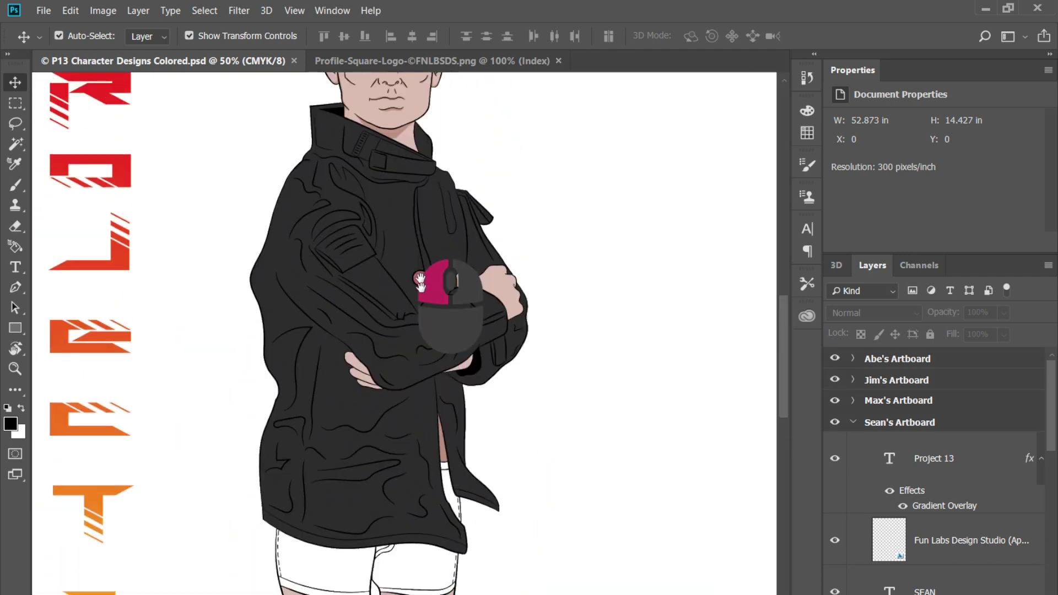
pyautogui.scroll(1, 425, 255)
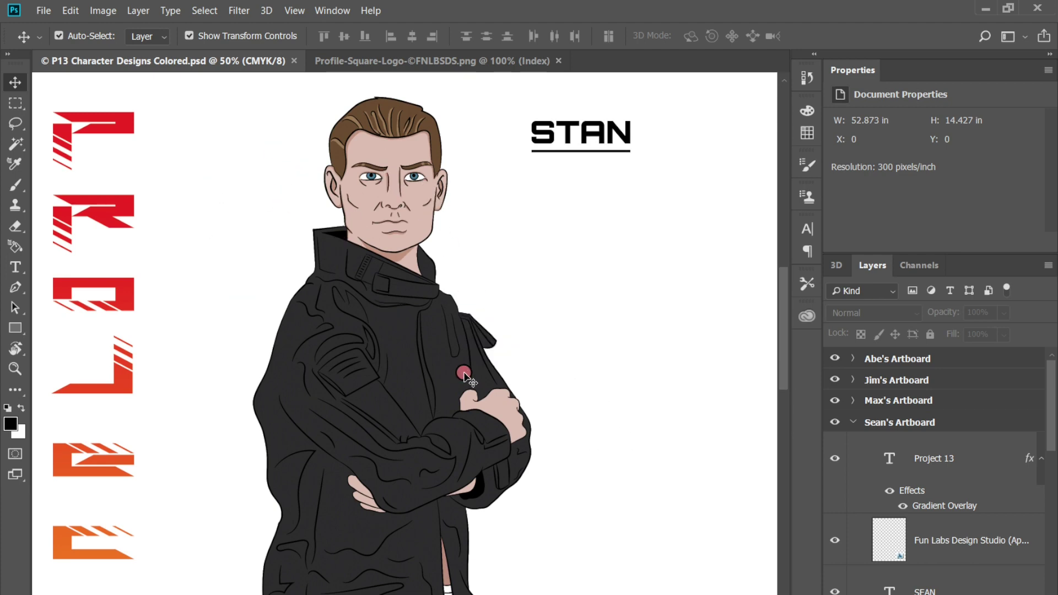
pyautogui.hotkey('ctrl', '-')
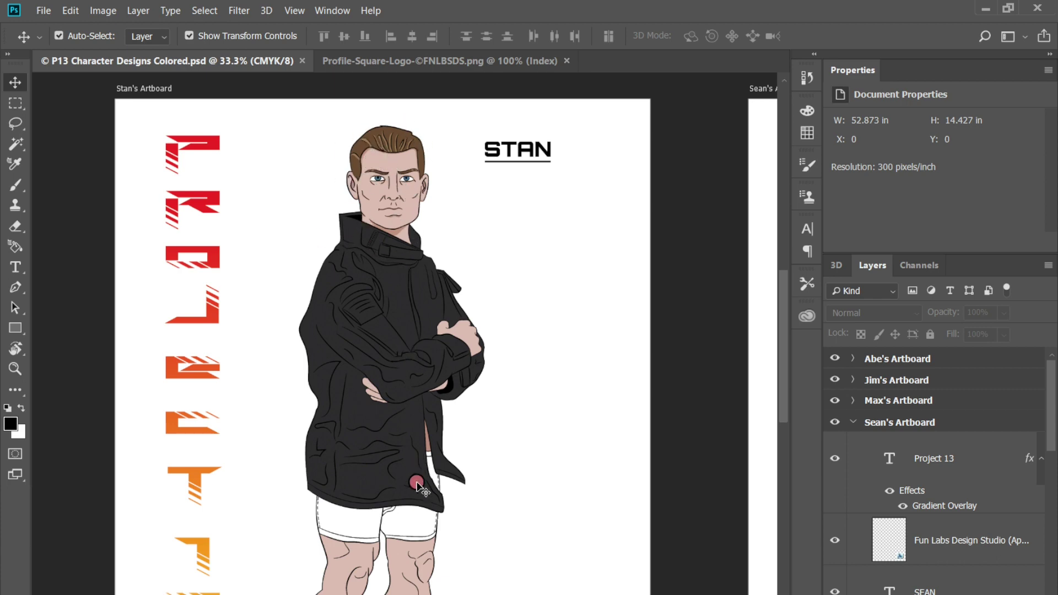
pyautogui.scroll(-3, 417, 485)
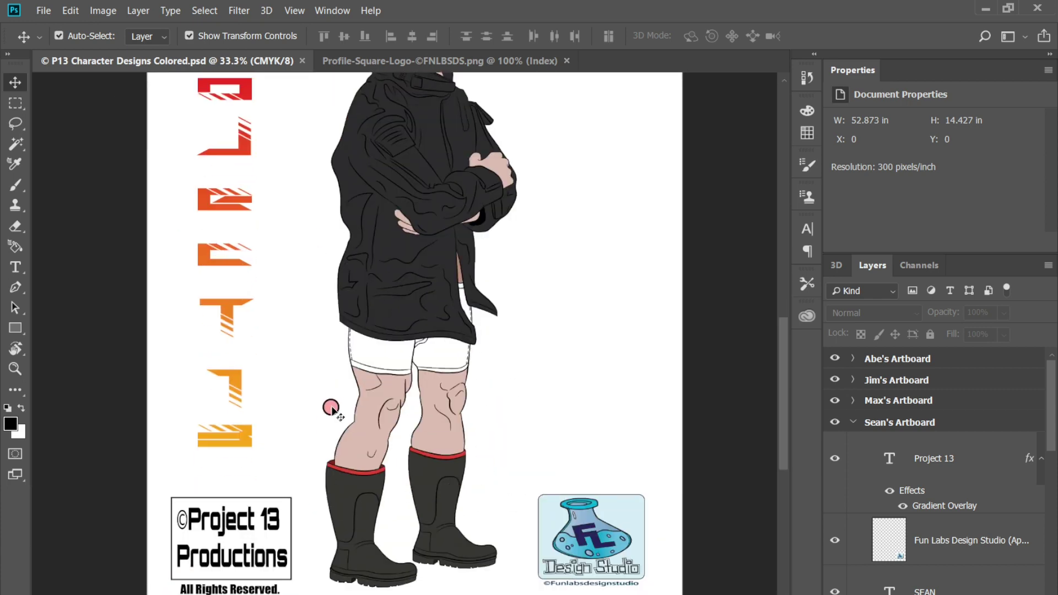
pyautogui.scroll(5, 451, 281)
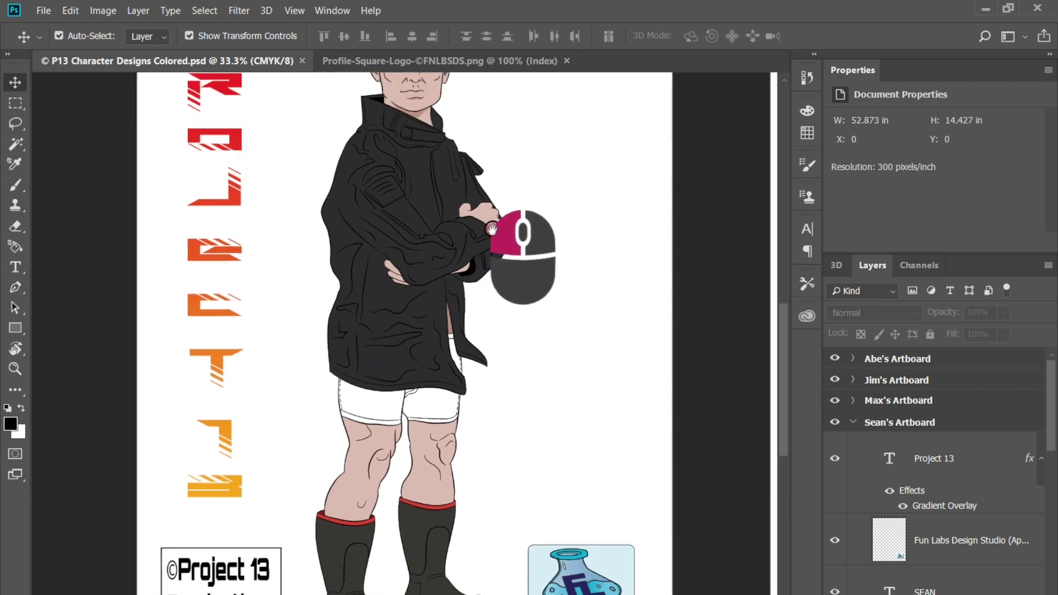
pyautogui.hotkey('ctrl', '-')
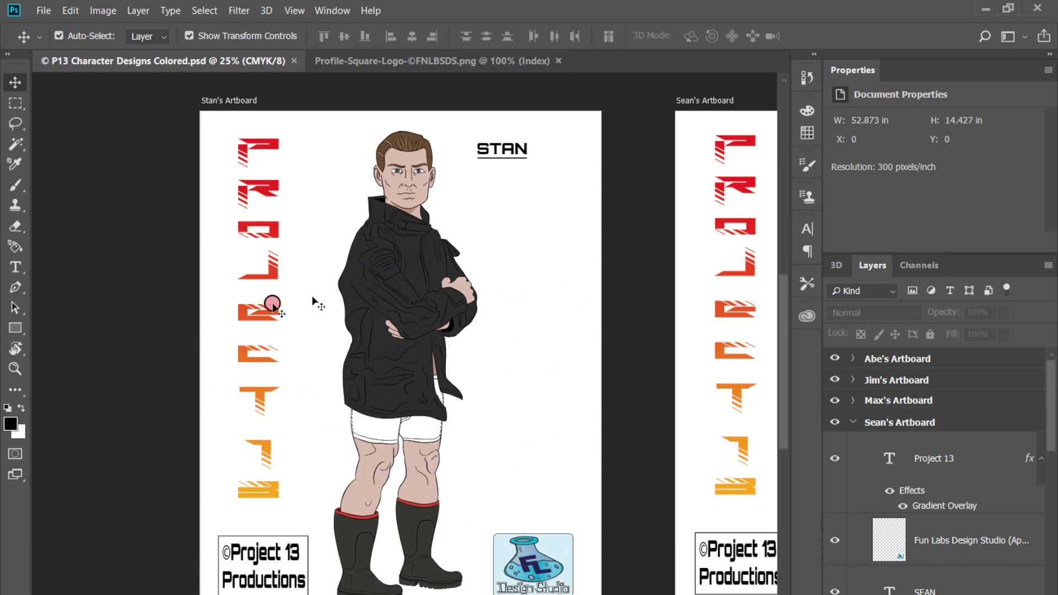
# Examine the character design on Sean's artboard, including the face, S.D.U vest and trousers.
pyautogui.moveTo(489, 442); pyautogui.dragTo(235, 409)
pyautogui.moveTo(393, 406); pyautogui.dragTo(292, 410)
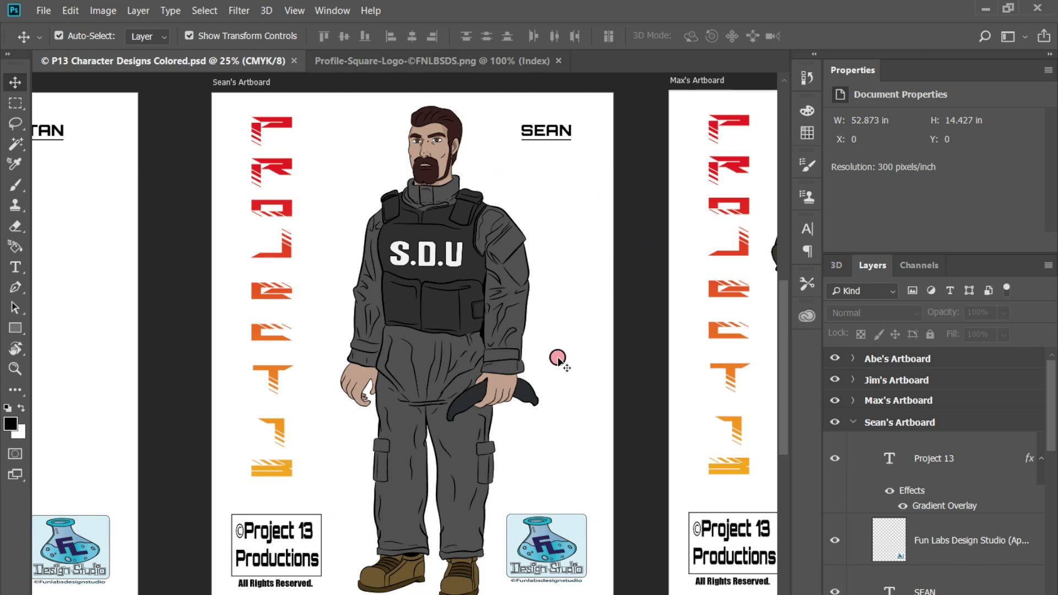
pyautogui.moveTo(559, 467); pyautogui.dragTo(539, 459)
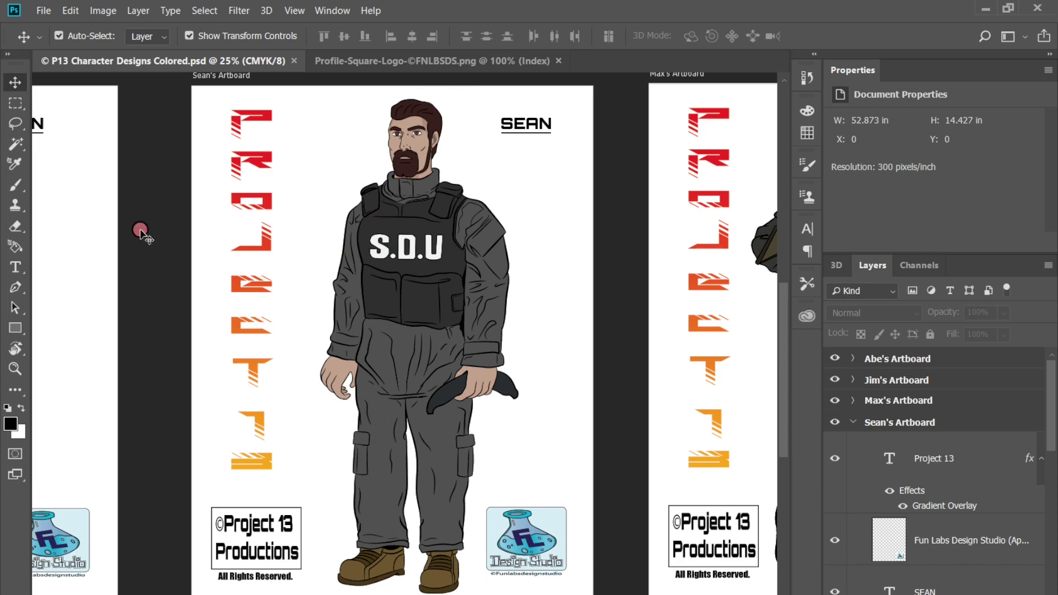
pyautogui.moveTo(387, 359)
pyautogui.mouseDown()
pyautogui.moveTo(619, 366)
pyautogui.moveTo(384, 360)
pyautogui.mouseUp()
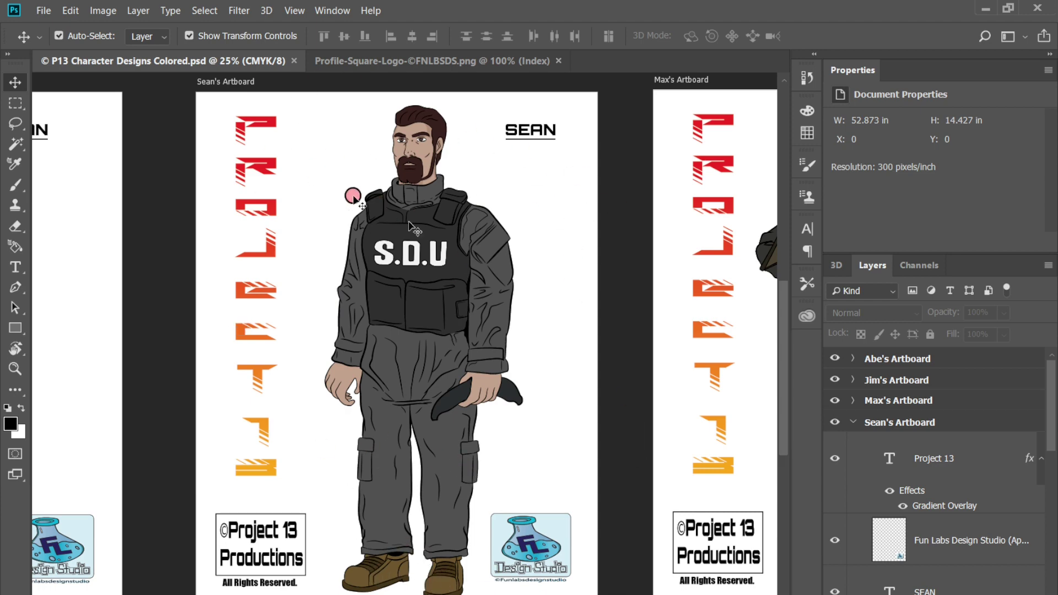
pyautogui.hotkey('ctrl', '+')
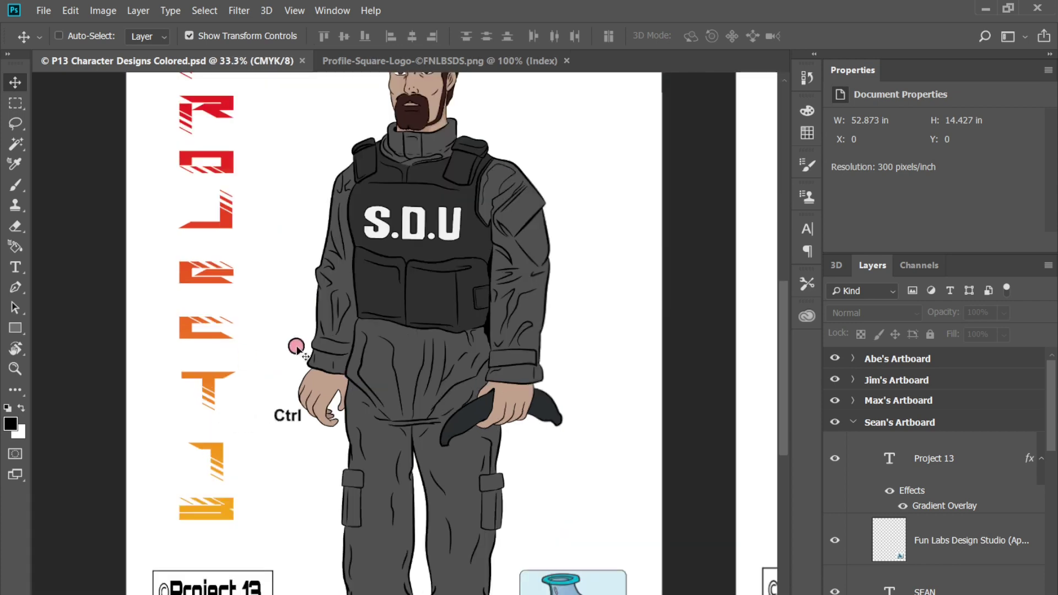
pyautogui.moveTo(349, 163); pyautogui.dragTo(382, 210)
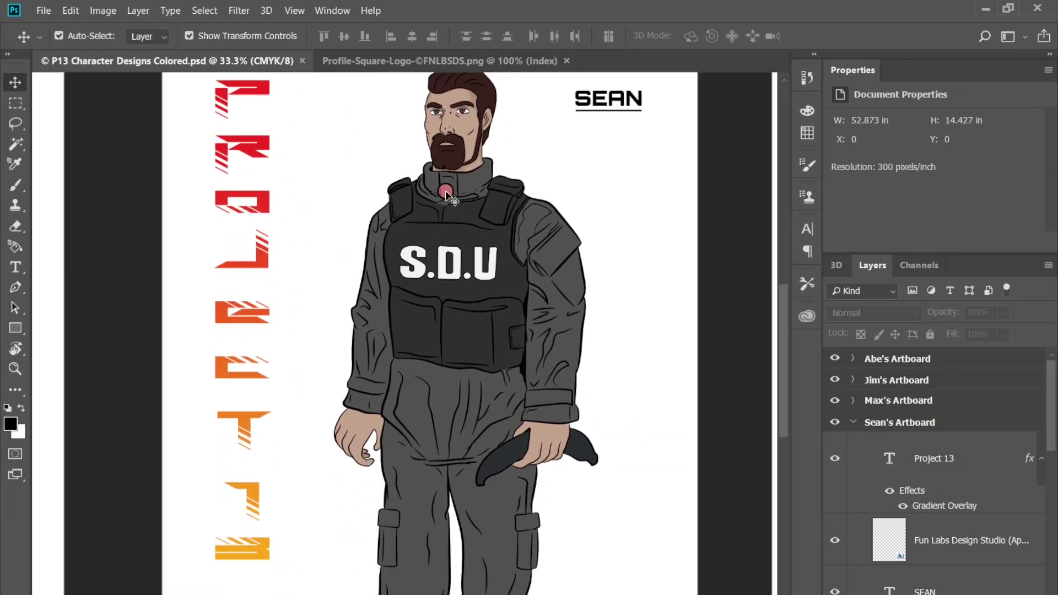
pyautogui.moveTo(484, 504); pyautogui.dragTo(404, 449)
pyautogui.hotkey('ctrl', '-')
# Examine the character design on Max's artboard, inspecting the rifle, hands, face and hoodie up close.
pyautogui.moveTo(579, 357); pyautogui.dragTo(247, 347)
pyautogui.moveTo(484, 342); pyautogui.dragTo(425, 353)
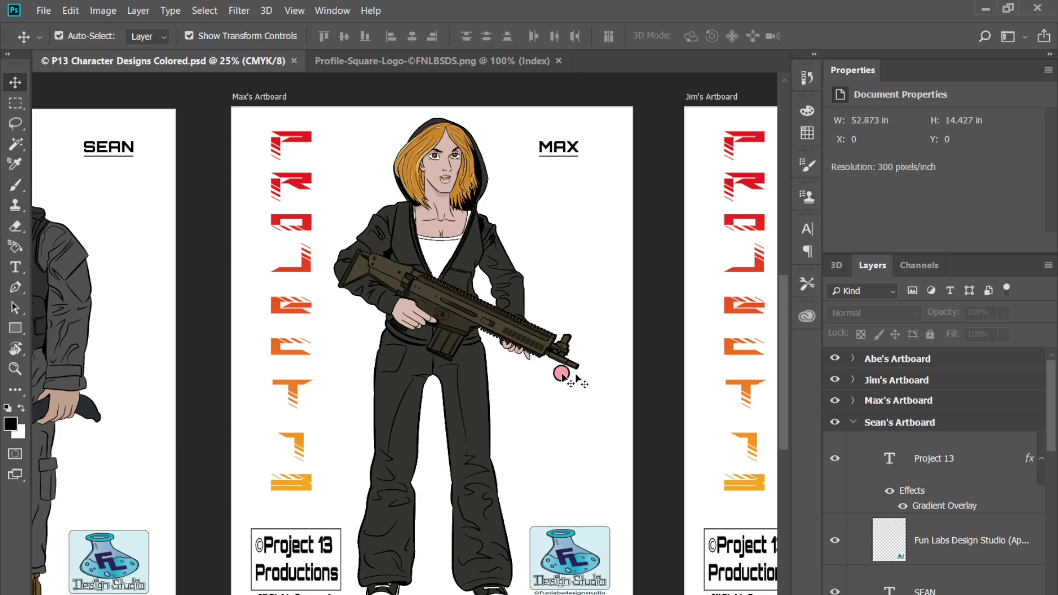
pyautogui.moveTo(533, 463); pyautogui.dragTo(540, 448)
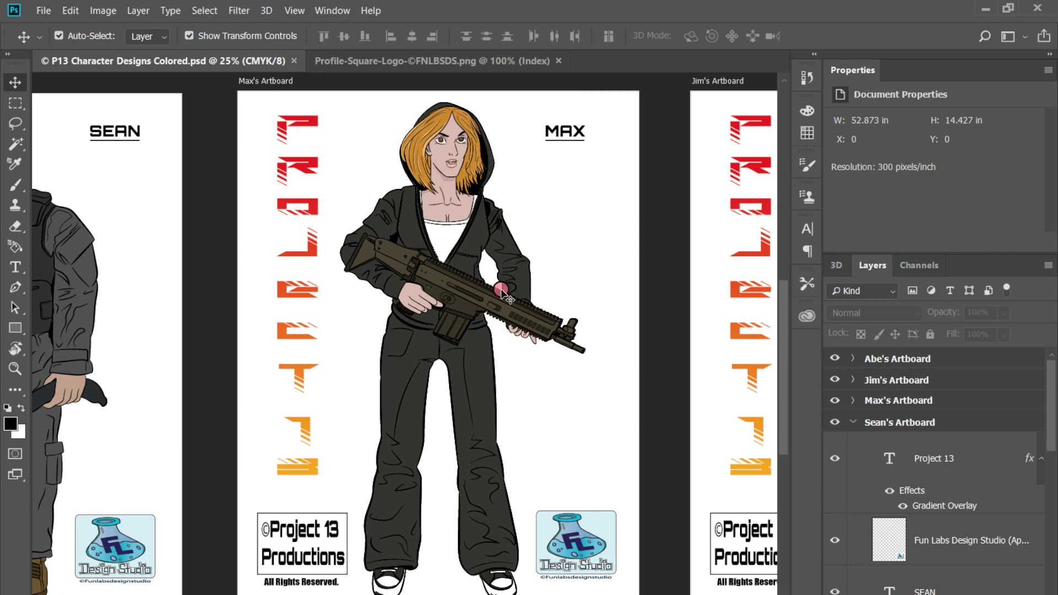
pyautogui.moveTo(495, 440); pyautogui.dragTo(494, 447)
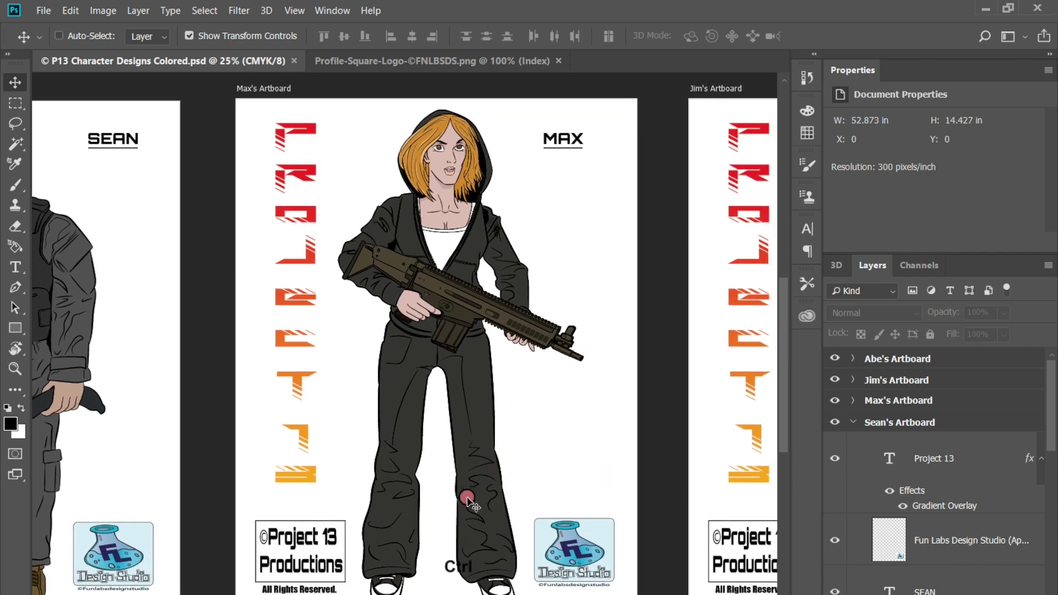
pyautogui.hotkey('ctrl', '+')
pyautogui.hotkey('ctrl', '+')
pyautogui.hotkey('ctrl', '+')
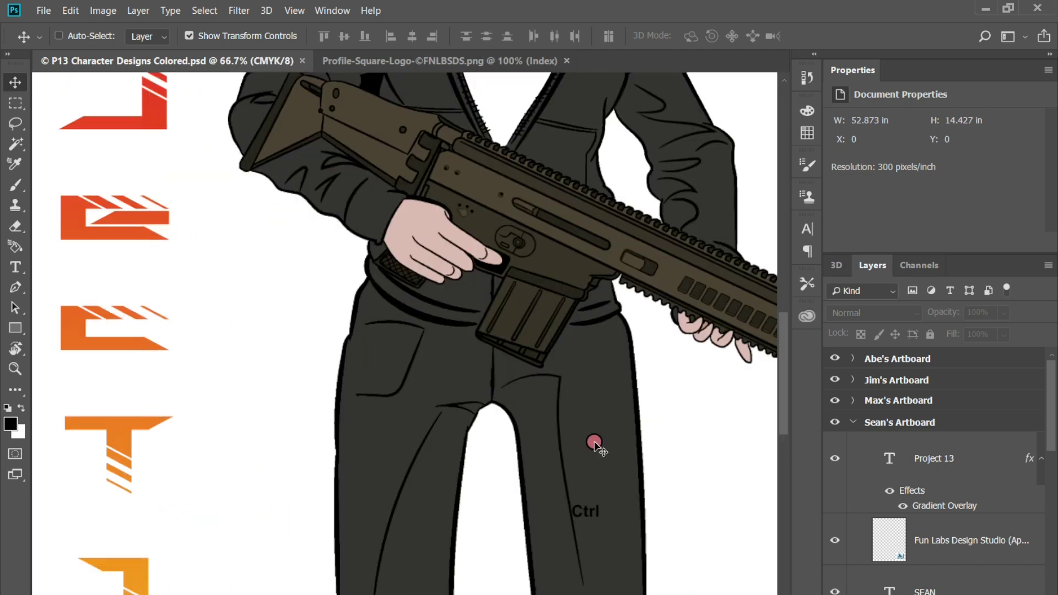
pyautogui.moveTo(634, 347); pyautogui.dragTo(486, 403)
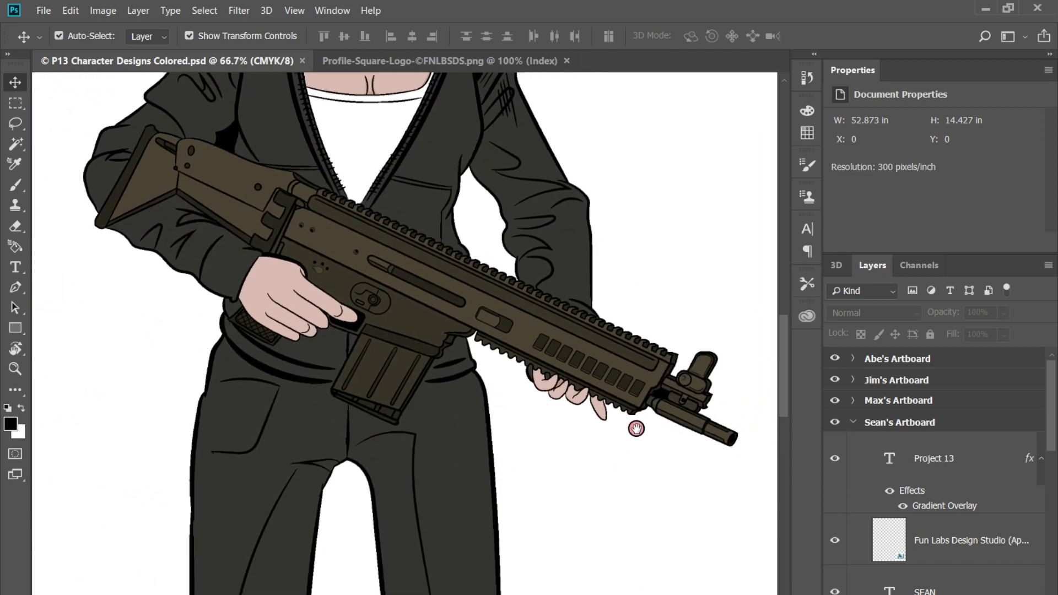
pyautogui.moveTo(581, 141); pyautogui.dragTo(708, 432)
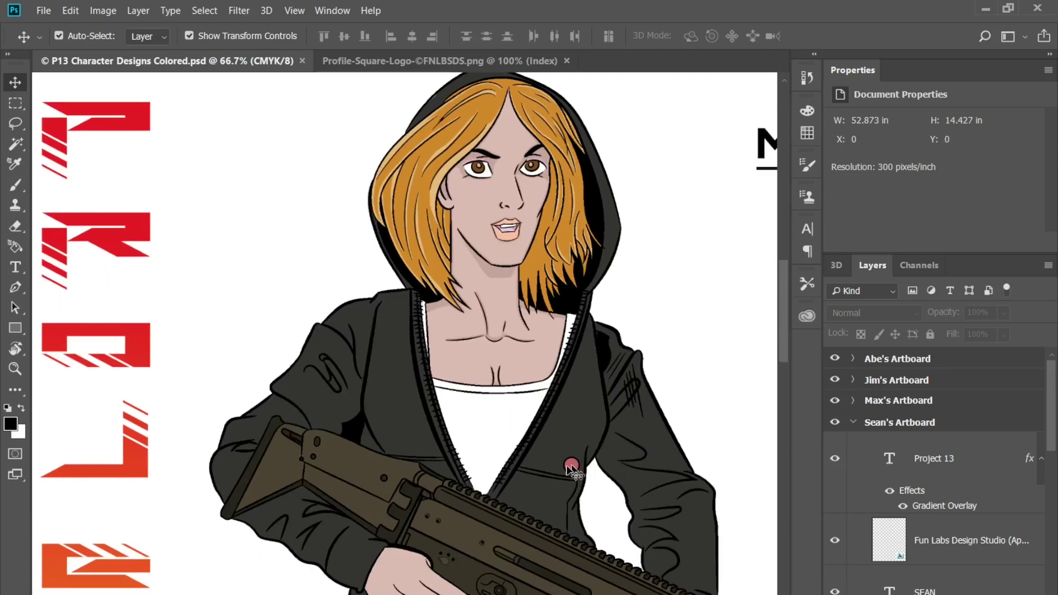
pyautogui.hotkey('ctrl', '-')
pyautogui.hotkey('ctrl', '-')
pyautogui.hotkey('ctrl', '-')
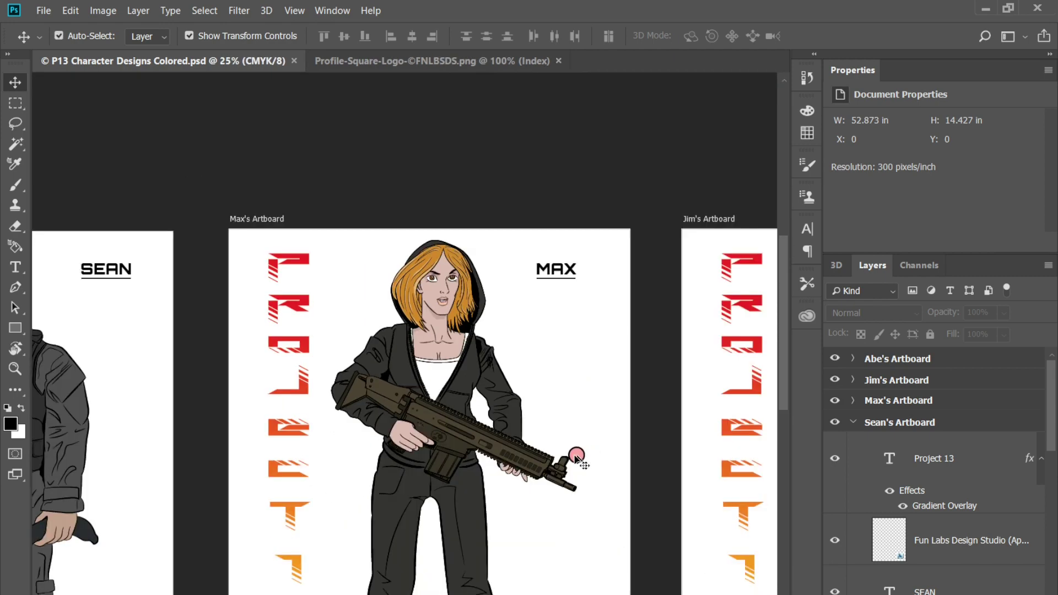
# Examine the character design on Jim's artboard, inspecting the SWAT vest, pistol and hands up close.
pyautogui.scroll(-3, 576, 458)
pyautogui.moveTo(551, 425)
pyautogui.mouseDown()
pyautogui.moveTo(285, 405)
pyautogui.moveTo(253, 415)
pyautogui.mouseUp()
pyautogui.moveTo(686, 371); pyautogui.dragTo(554, 379)
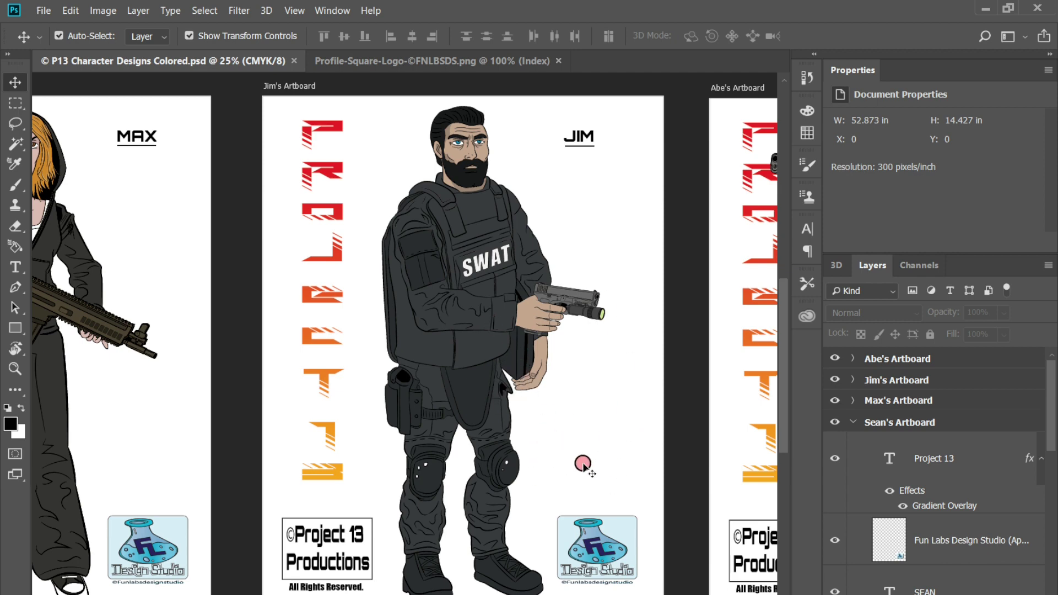
pyautogui.moveTo(439, 392); pyautogui.dragTo(422, 402)
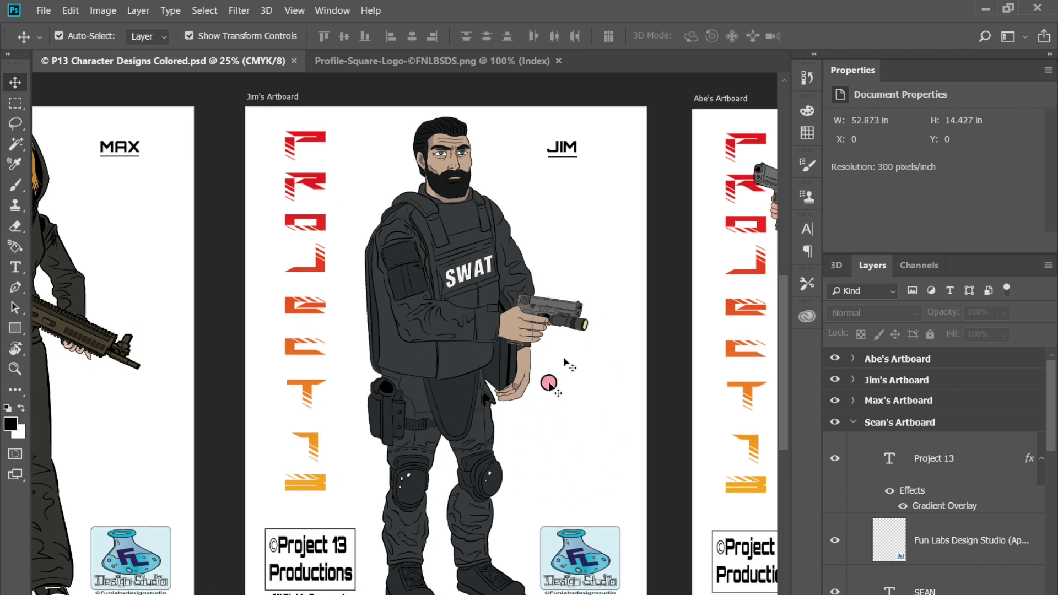
pyautogui.hotkey('ctrl', '+')
pyautogui.hotkey('ctrl', '+')
pyautogui.hotkey('ctrl', '+')
pyautogui.hscroll(5, 639, 389)
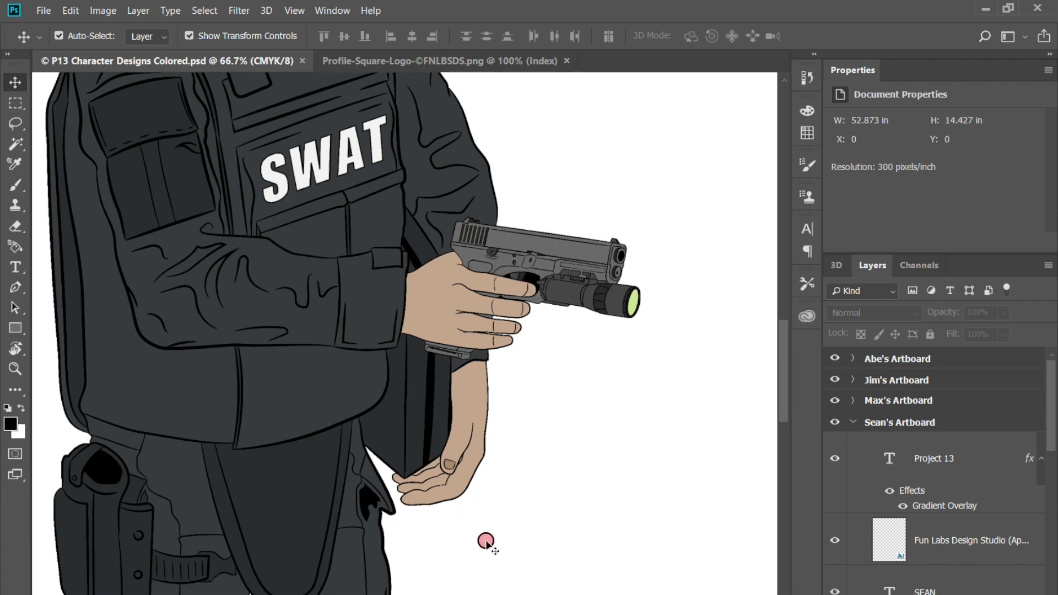
pyautogui.hotkey('ctrl', '-')
pyautogui.hotkey('ctrl', '-')
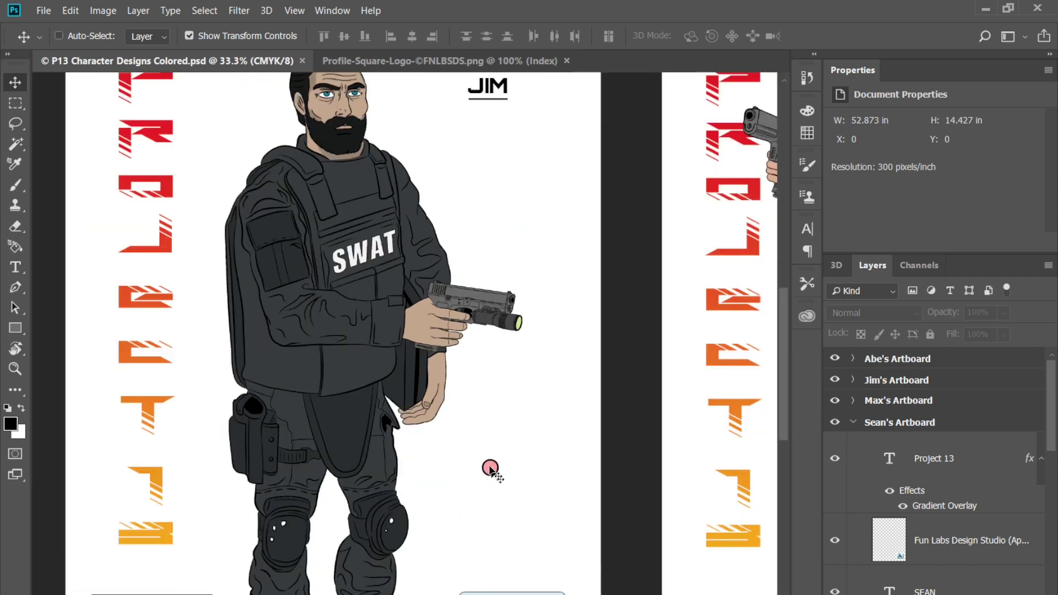
pyautogui.hotkey('ctrl', '-')
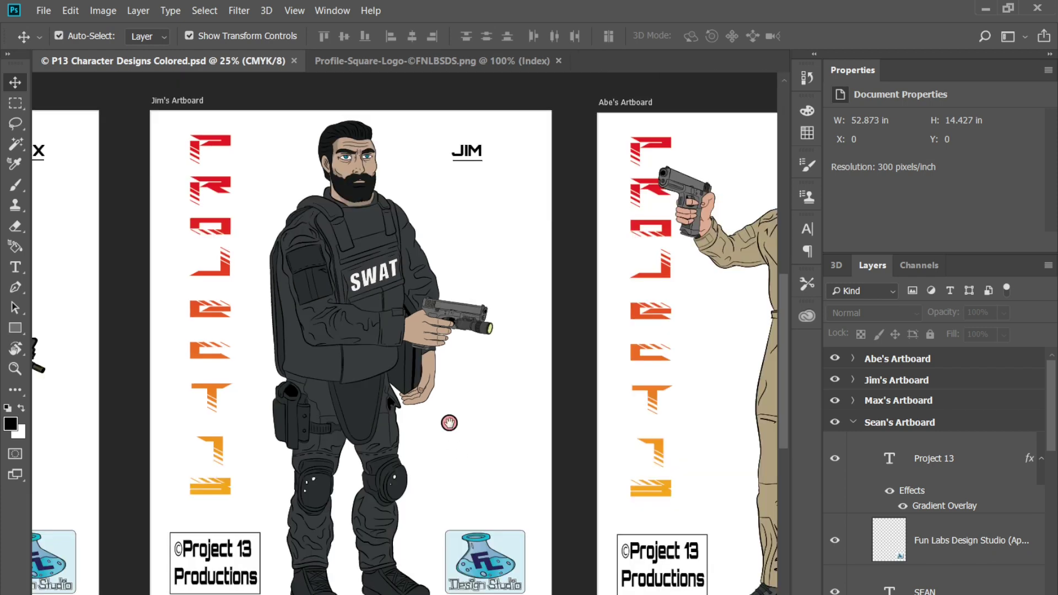
pyautogui.moveTo(449, 423); pyautogui.dragTo(497, 402)
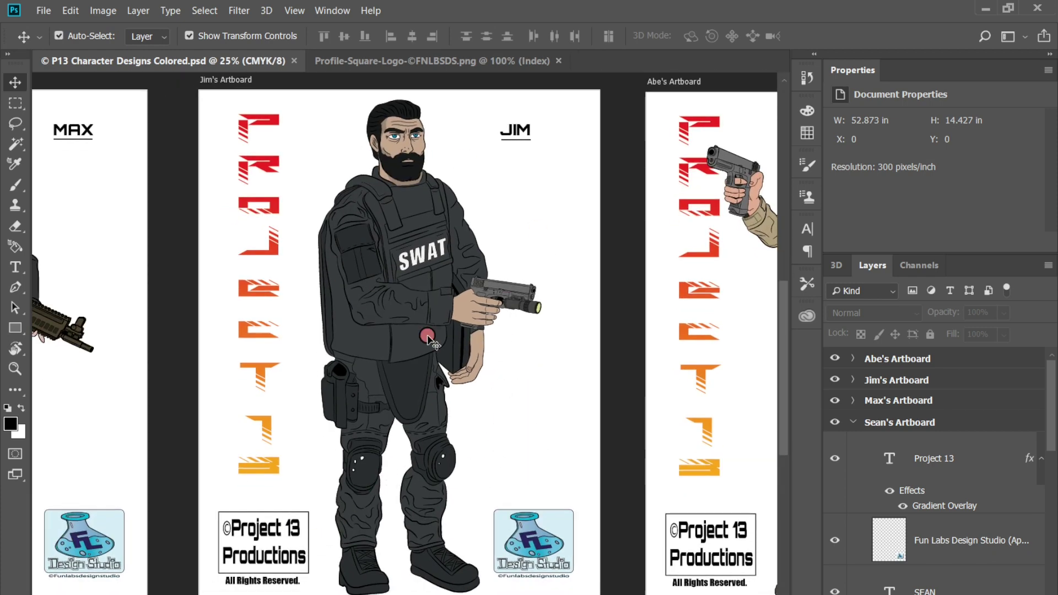
# Examine the character design on Abe's artboard, inspecting the pistol, face and jumpsuit up close.
pyautogui.moveTo(530, 446); pyautogui.dragTo(306, 440)
pyautogui.moveTo(498, 419); pyautogui.dragTo(485, 438)
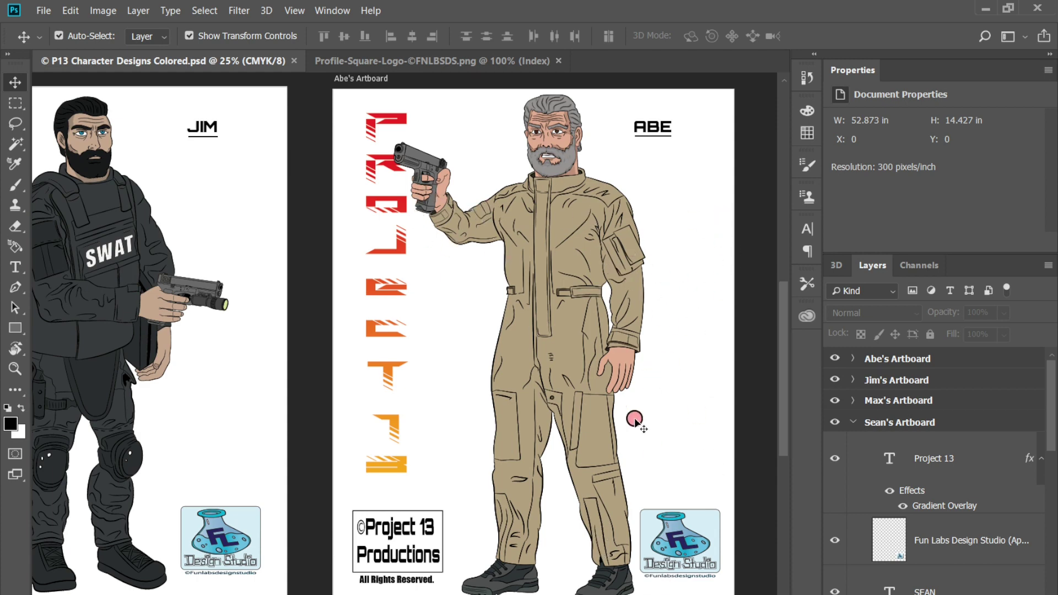
pyautogui.scroll(2, 393, 145)
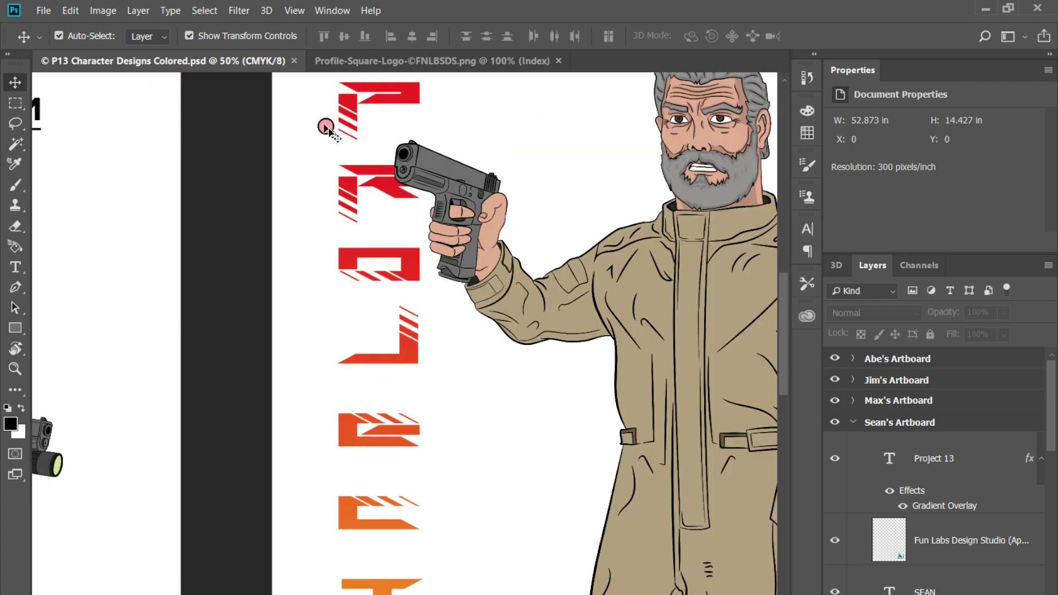
pyautogui.moveTo(564, 462); pyautogui.dragTo(392, 490)
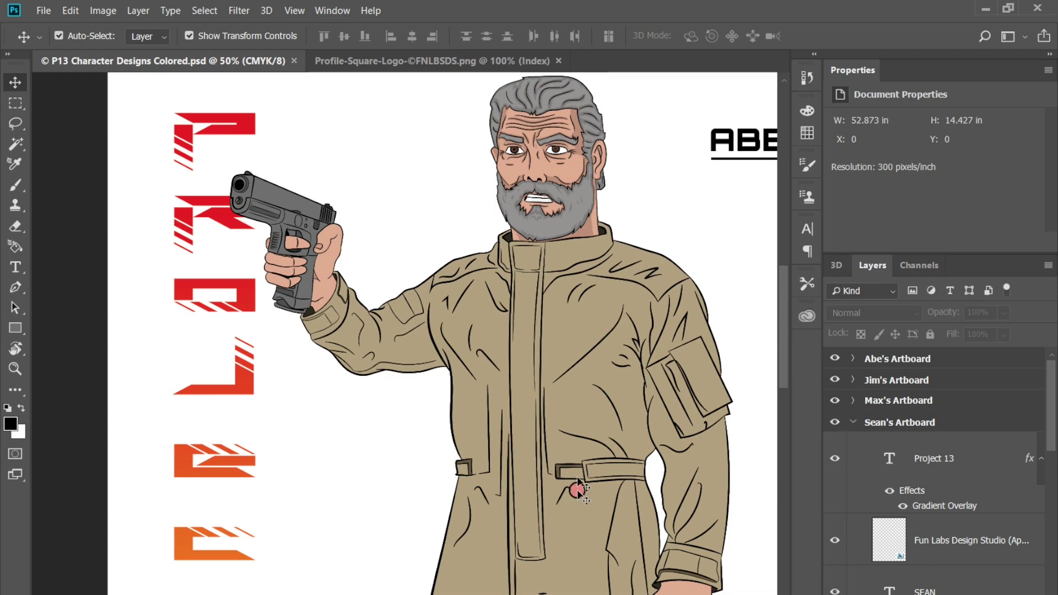
# Examine Abe's full figure beside Jim's artboard, then inspect Abe's head, pistol and upper jumpsuit at closer range.
pyautogui.hotkey('ctrl', '-')
pyautogui.hotkey('ctrl', '-')
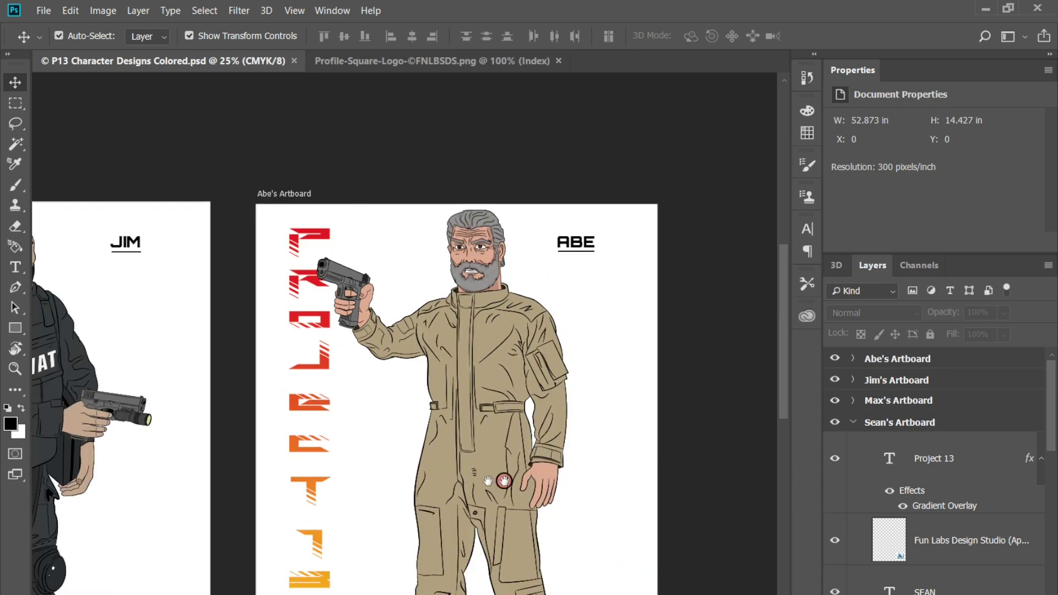
pyautogui.moveTo(440, 470); pyautogui.dragTo(592, 358)
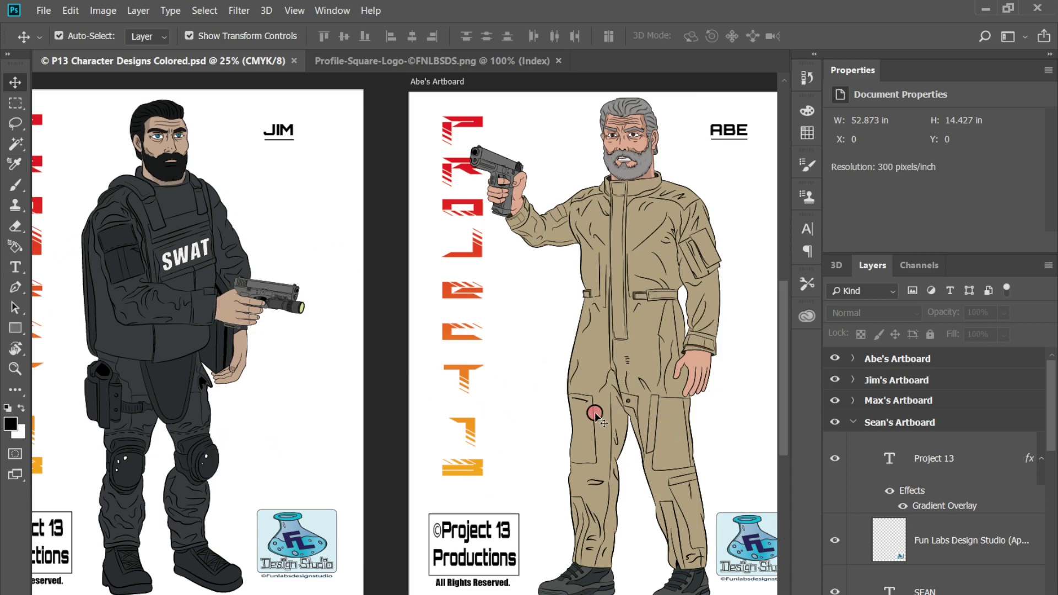
pyautogui.moveTo(648, 360); pyautogui.dragTo(610, 365)
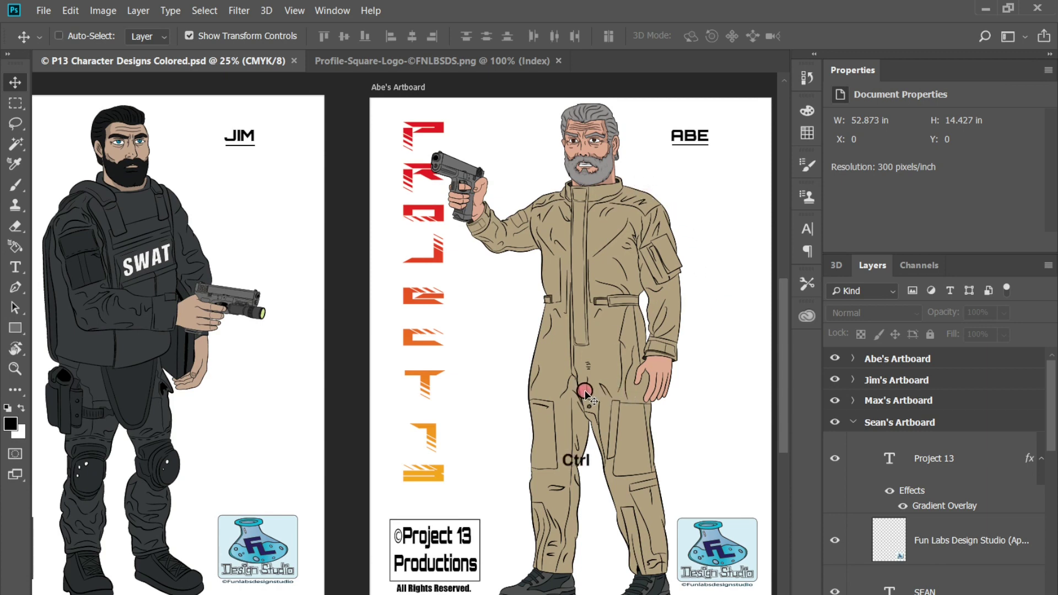
pyautogui.hotkey('ctrl', '+')
pyautogui.moveTo(622, 330); pyautogui.dragTo(543, 434)
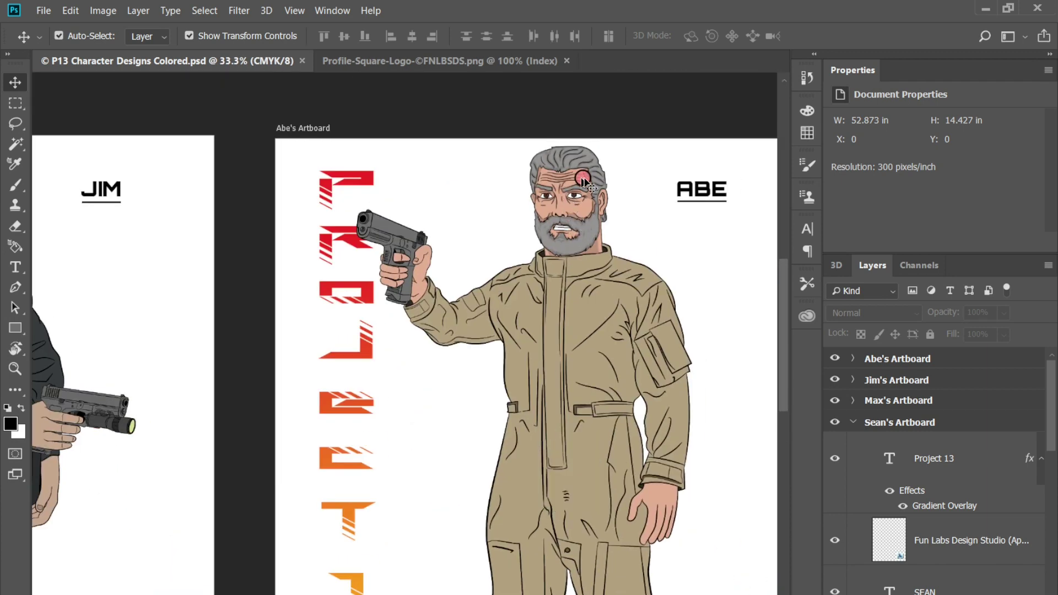
pyautogui.hotkey('ctrl', '+')
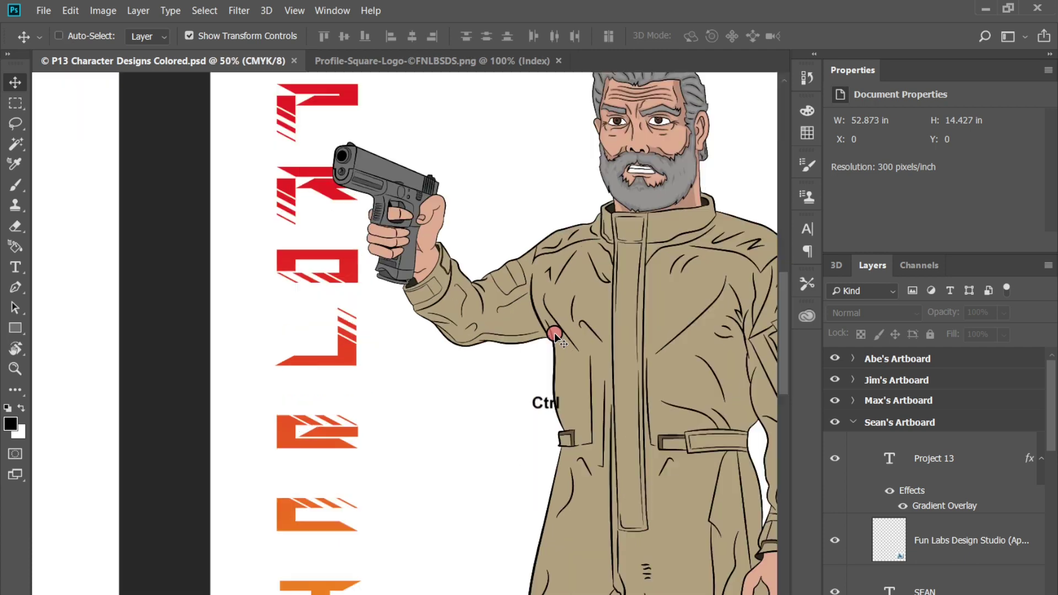
pyautogui.moveTo(631, 295); pyautogui.dragTo(572, 477)
# Review the coloured character designs across the artboards, ending with an overview of all five from Stan to Abe.
pyautogui.hotkey('ctrl', '-')
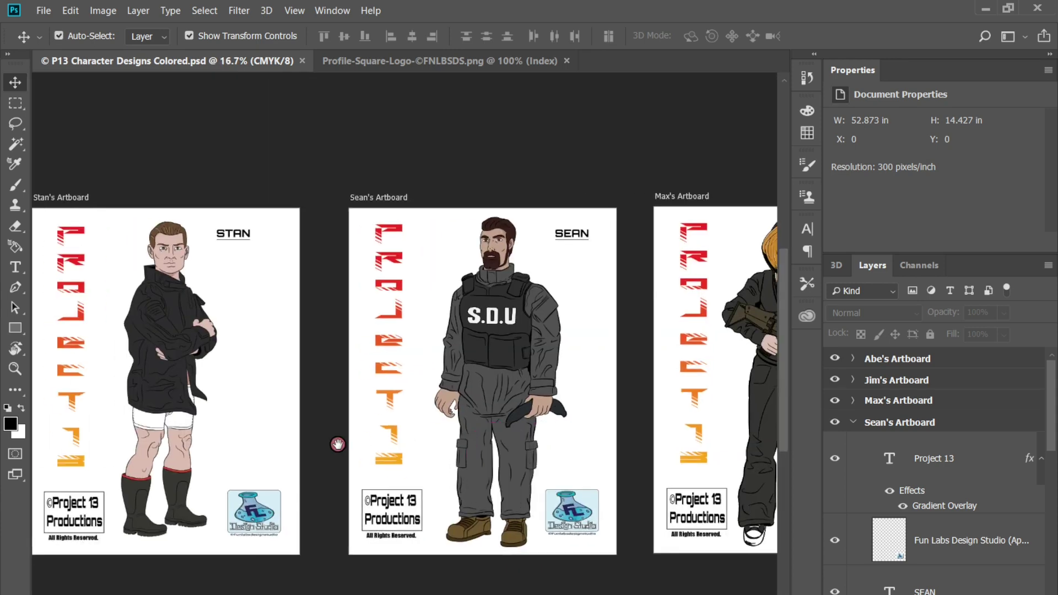
pyautogui.moveTo(338, 442); pyautogui.dragTo(448, 442)
pyautogui.hscroll(8, 496, 429)
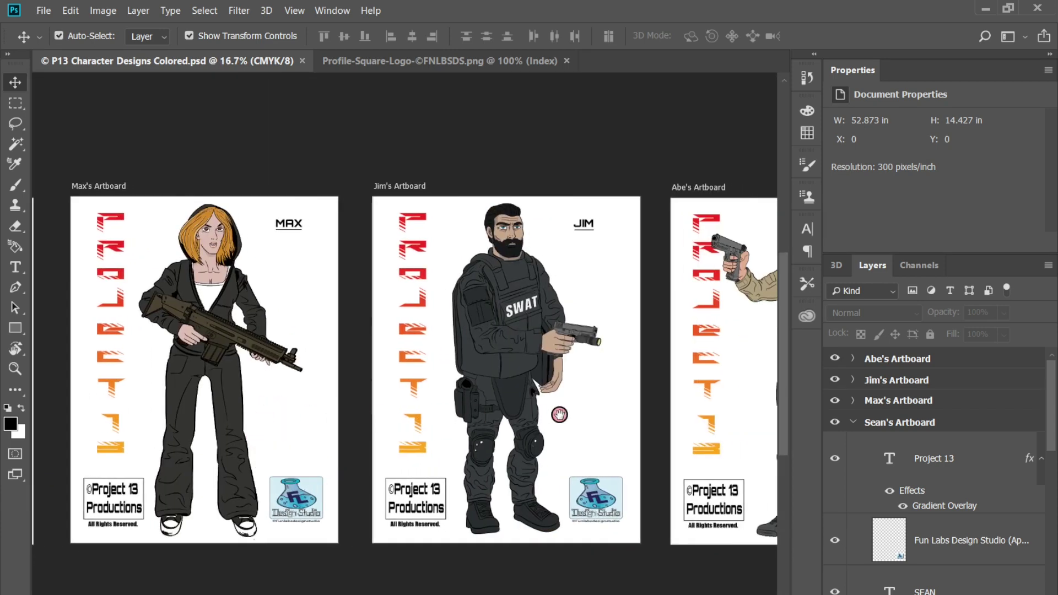
pyautogui.moveTo(559, 414); pyautogui.dragTo(345, 405)
pyautogui.moveTo(526, 393); pyautogui.dragTo(504, 392)
pyautogui.hotkey('ctrl', '-')
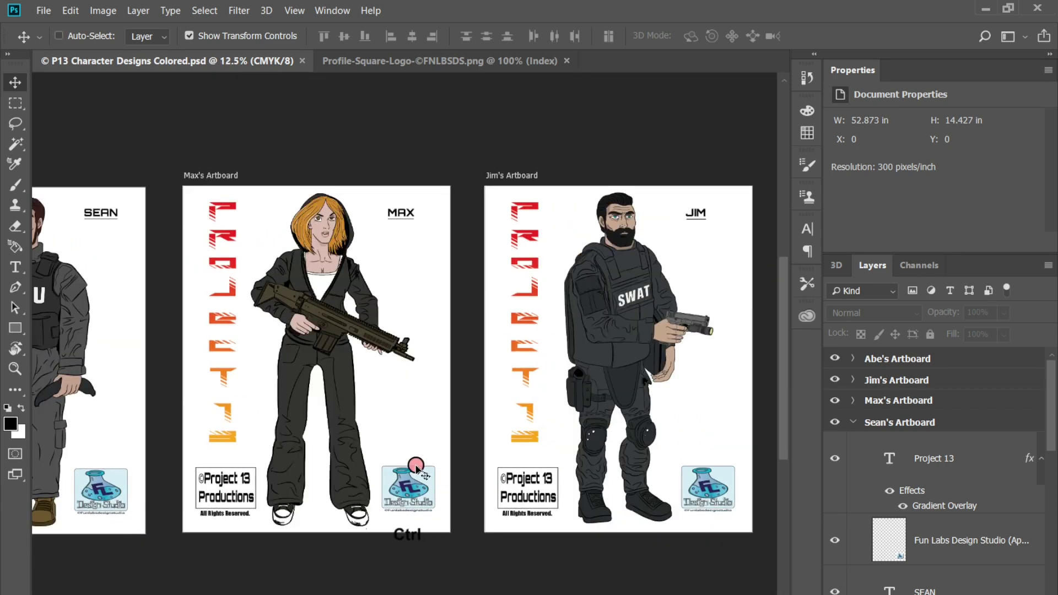
pyautogui.hotkey('ctrl', '-')
pyautogui.moveTo(291, 394); pyautogui.dragTo(346, 401)
pyautogui.click(395, 359)
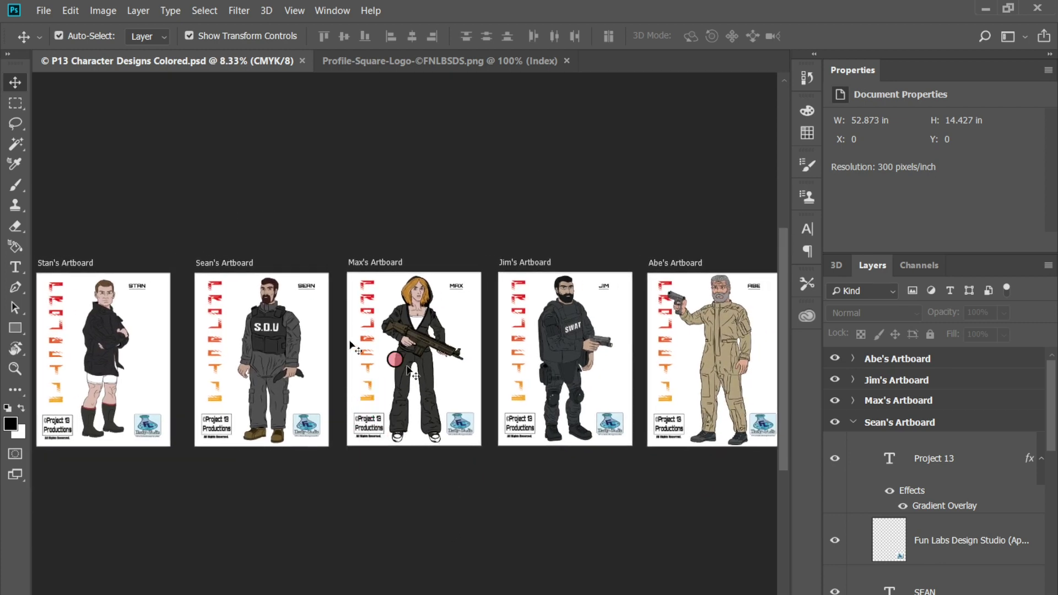
pyautogui.click(507, 407)
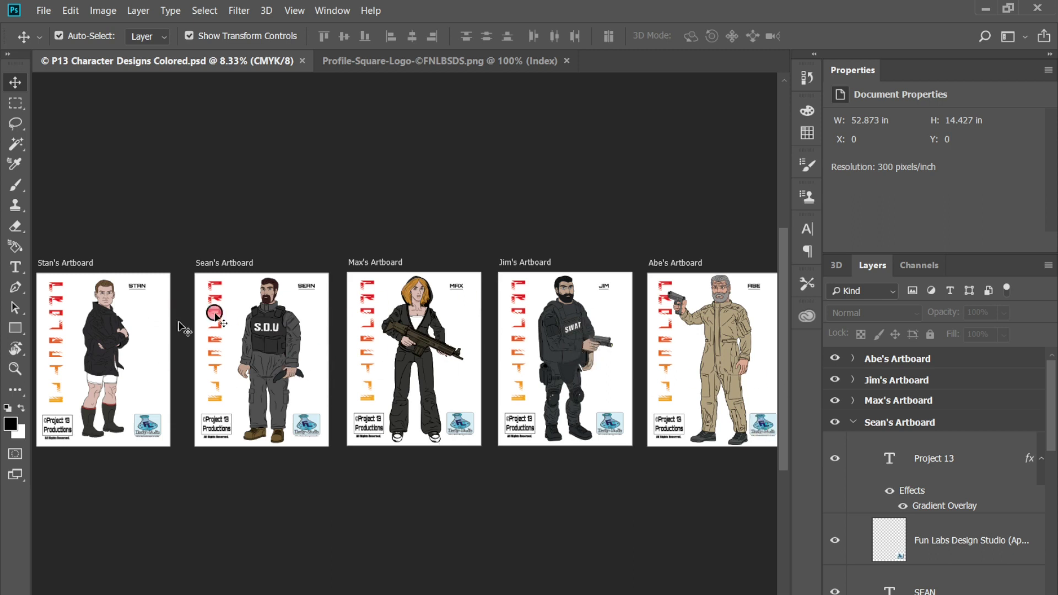
pyautogui.moveTo(307, 420); pyautogui.dragTo(303, 387)
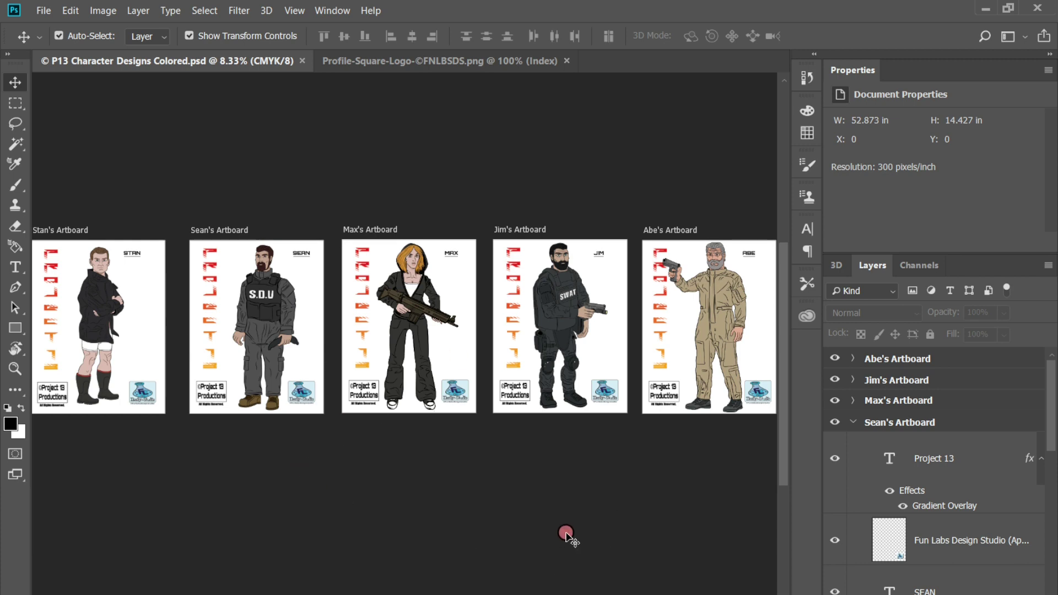
# Examine the full-figure designs on Max's, Jim's and Abe's artboards side by side at closer range.
pyautogui.hotkey('ctrl', '+')
pyautogui.hotkey('ctrl', '+')
pyautogui.moveTo(617, 329); pyautogui.dragTo(413, 345)
pyautogui.moveTo(557, 345); pyautogui.dragTo(358, 346)
pyautogui.scroll(-1, 579, 348)
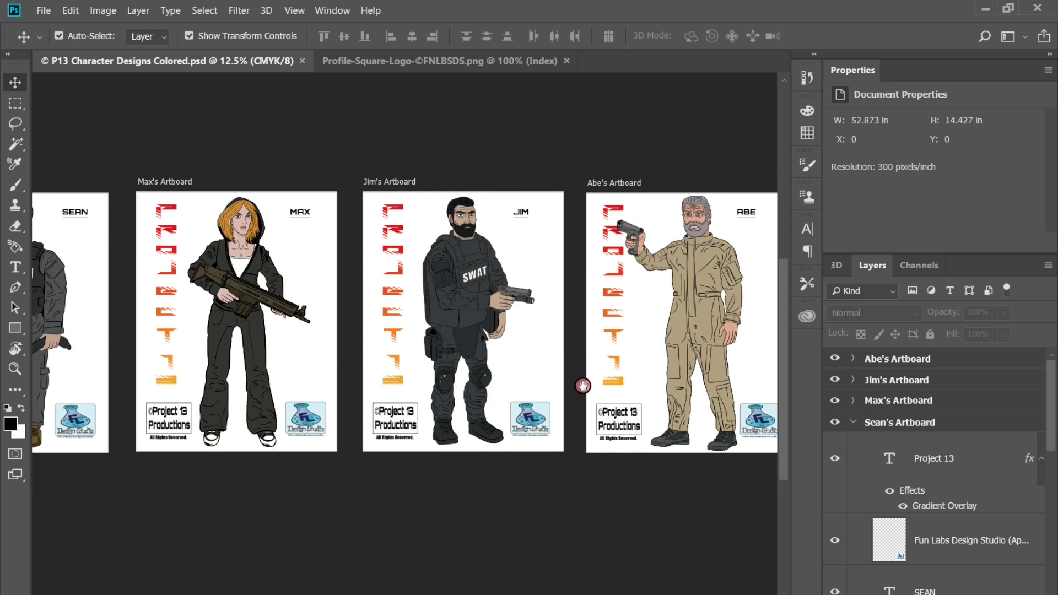